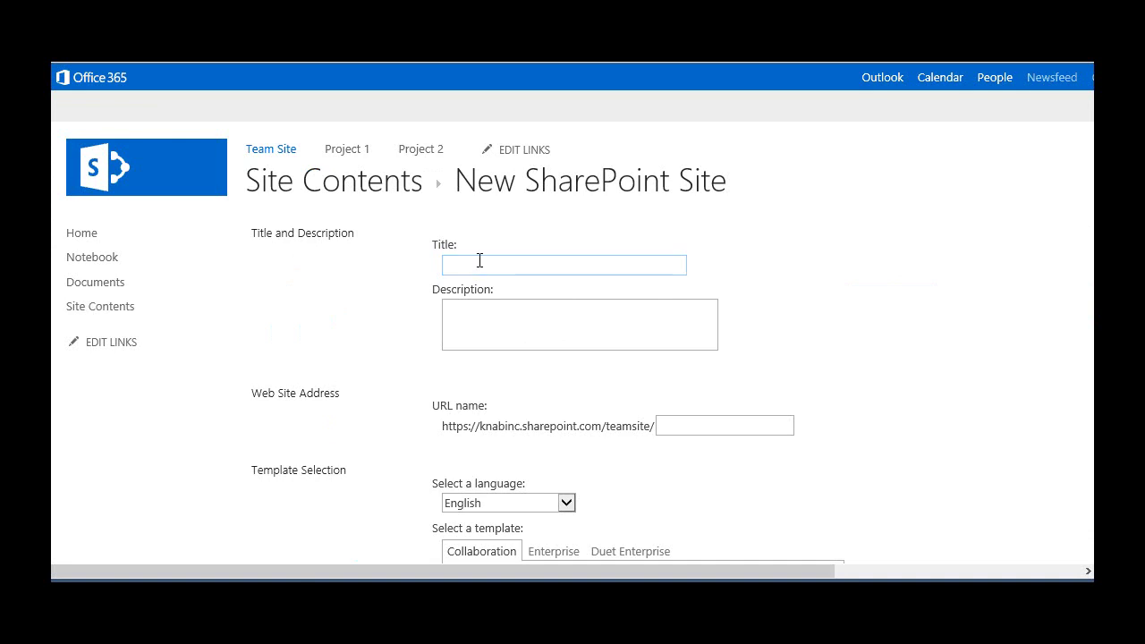
# Create a subsite titled "New Project" with the URL name "newproject", using the Project Site template and the parent site's permissions
pyautogui.write('New Project')
pyautogui.press('Tab')
pyautogui.press('Tab')
pyautogui.write('newp')
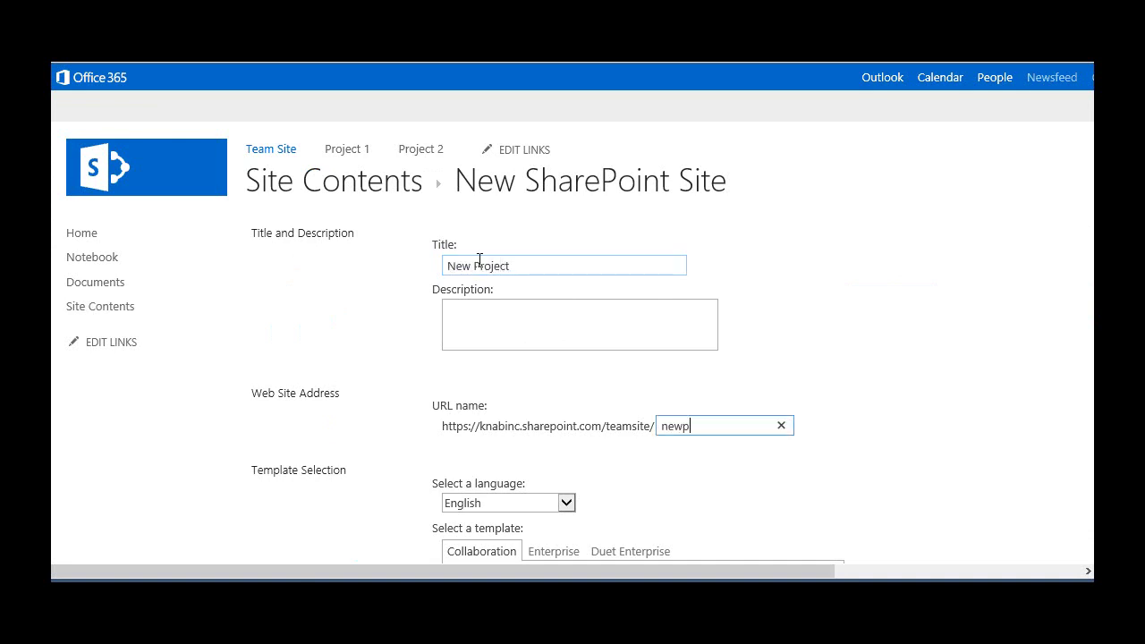
pyautogui.write('roject')
pyautogui.click(1004, 530)
pyautogui.scroll(-3, 1003, 530)
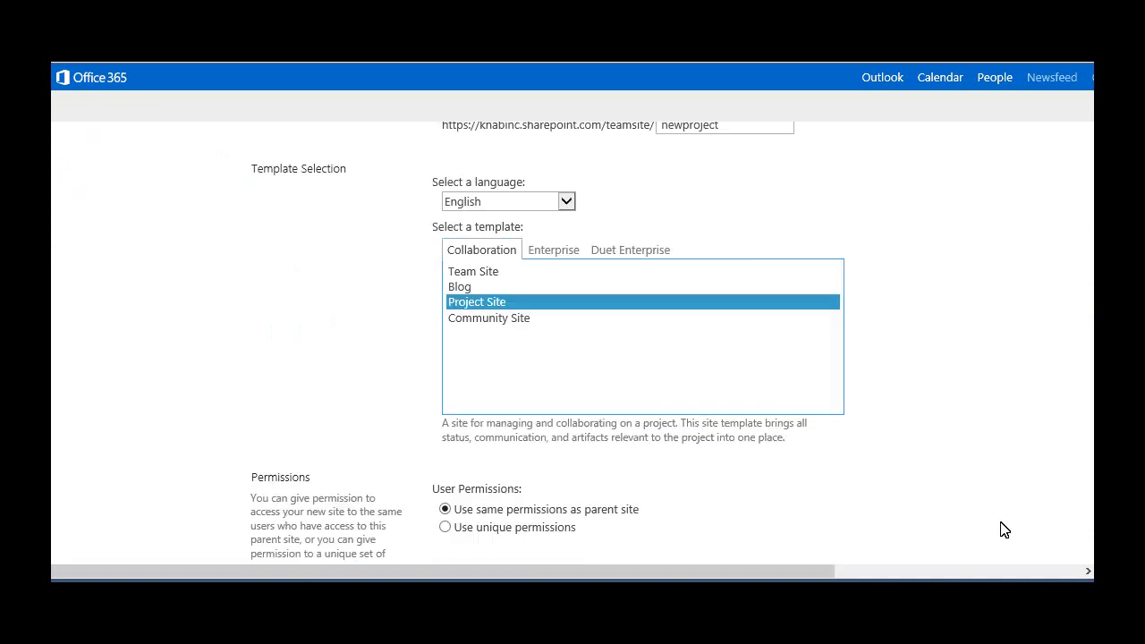
pyautogui.scroll(-3, 688, 506)
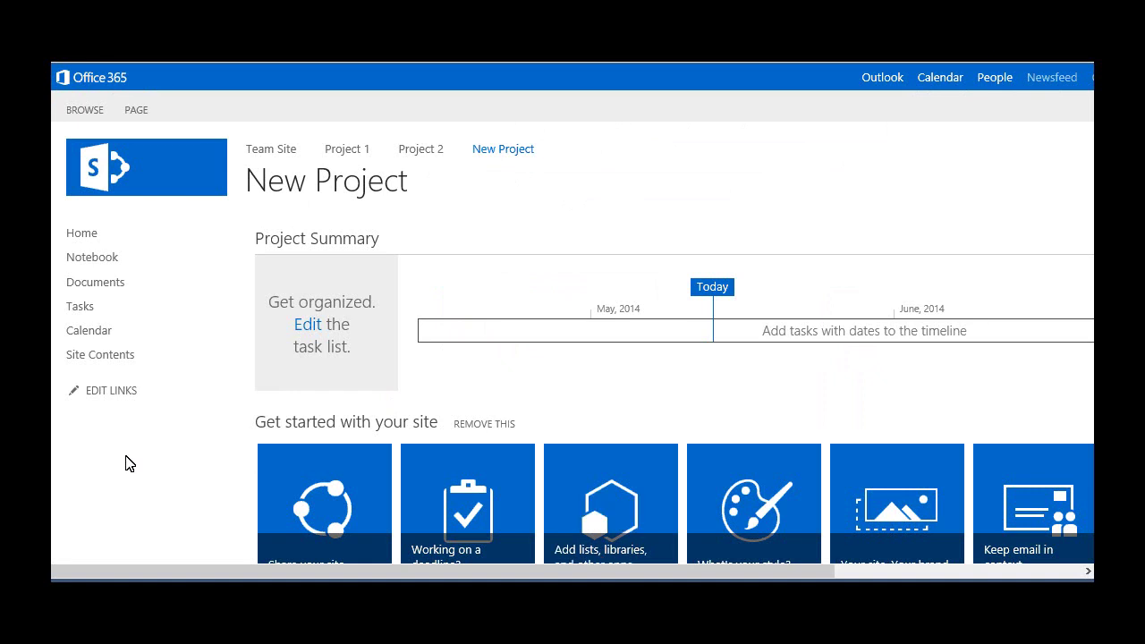
# Remove the "Get started with your site" section from the New Project home page
pyautogui.scroll(-2, 268, 277)
pyautogui.scroll(2, 261, 260)
pyautogui.scroll(-3, 736, 409)
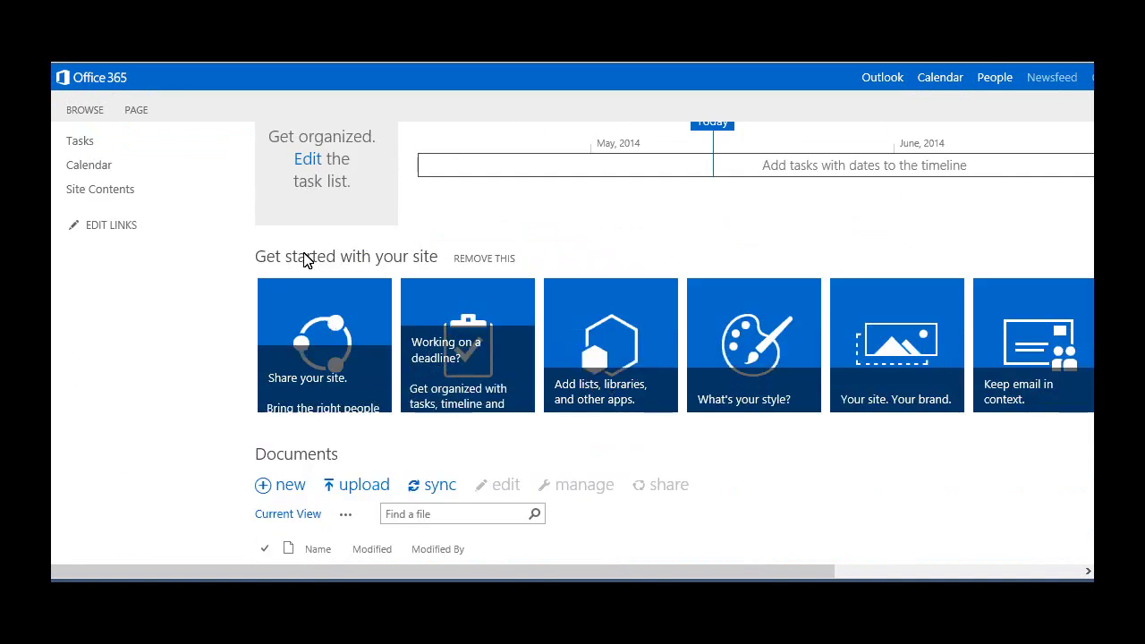
pyautogui.click(484, 258)
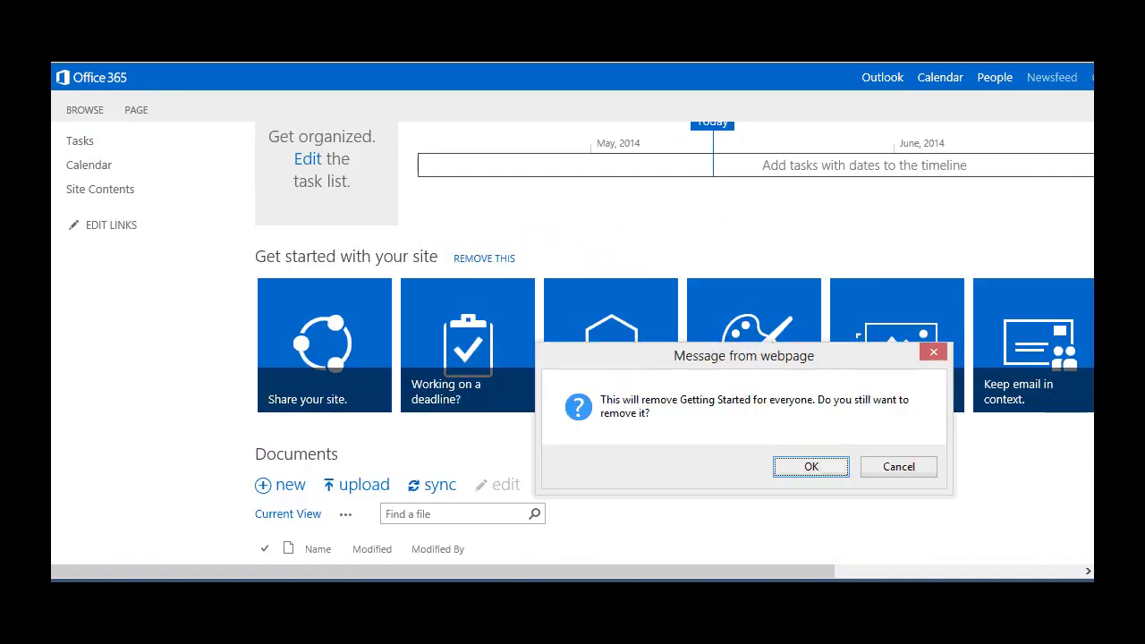
pyautogui.click(809, 470)
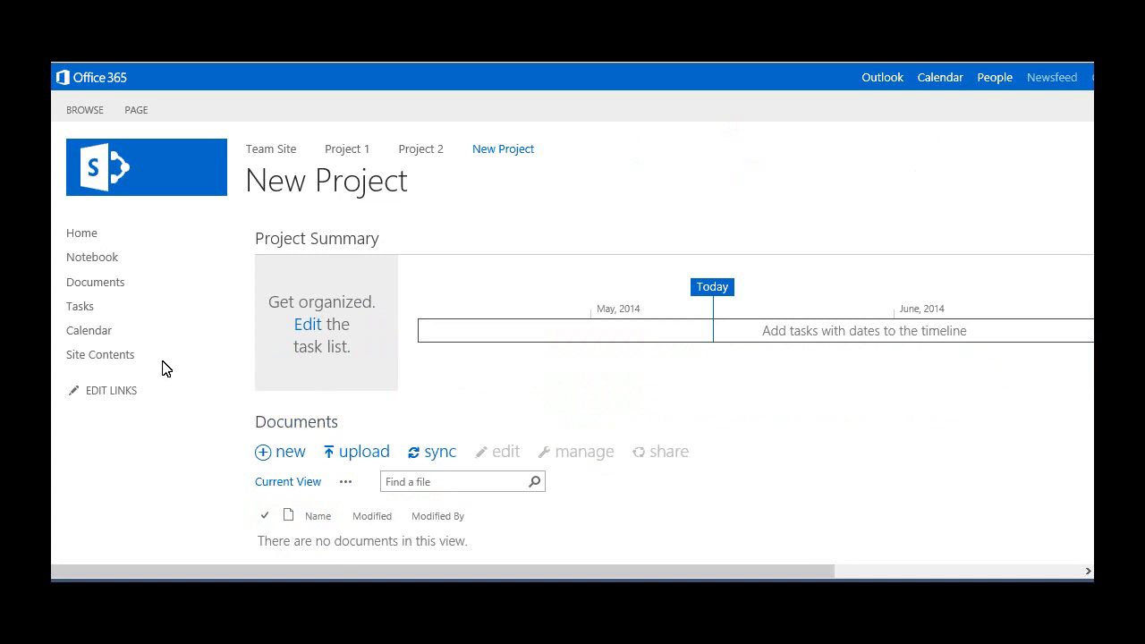
# Edit the task list and add a "Kickoff Meeting" task due 5/20/2014, assigned to the team member
pyautogui.click(303, 331)
pyautogui.click(338, 435)
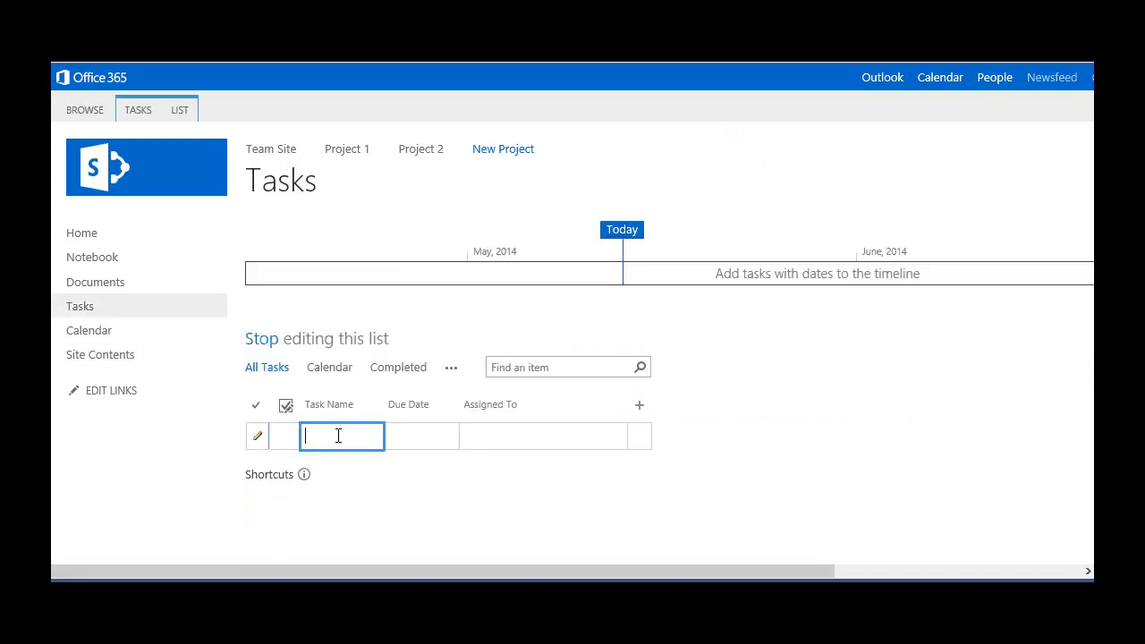
pyautogui.write('Kickoff Meeting')
pyautogui.press('Tab')
pyautogui.write('5/20')
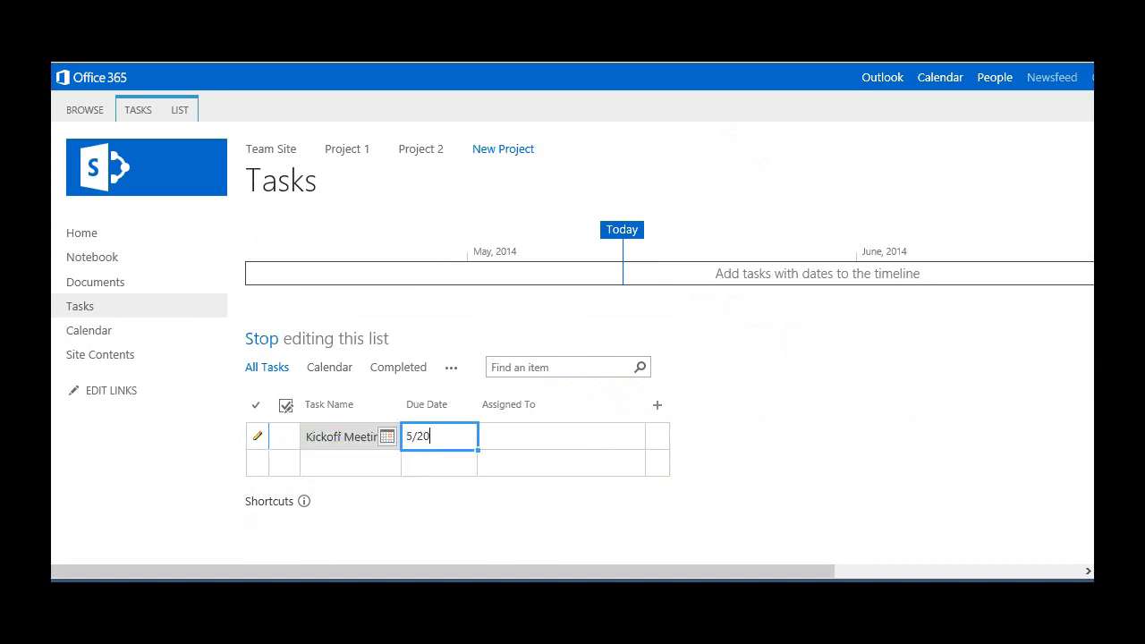
pyautogui.write('/2014')
pyautogui.press('Tab')
pyautogui.write('kyle kn')
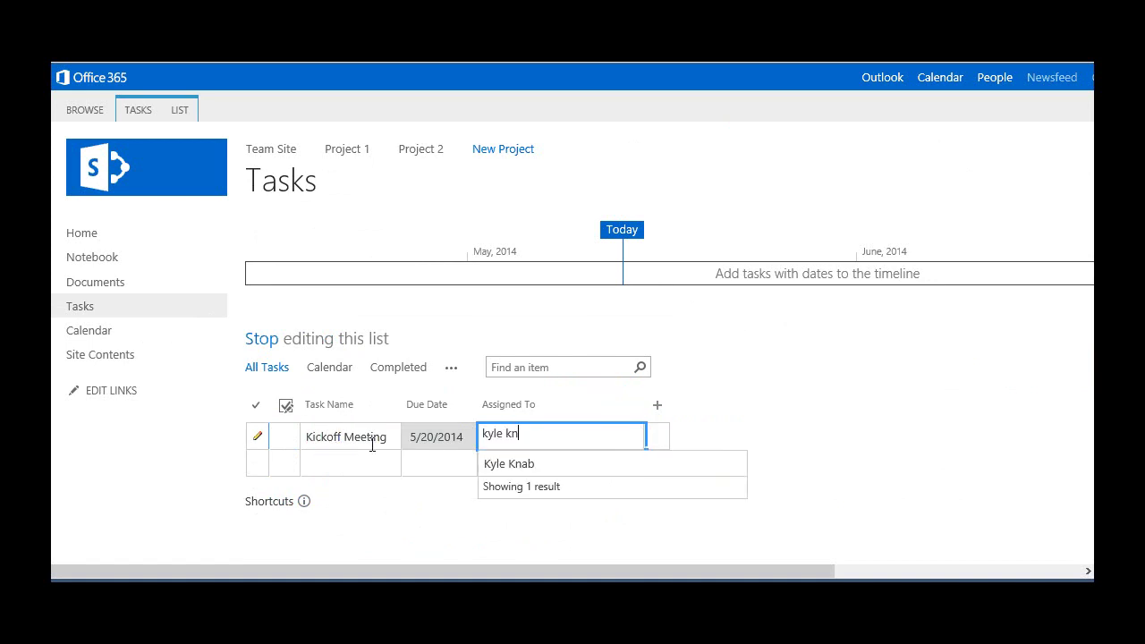
pyautogui.click(537, 464)
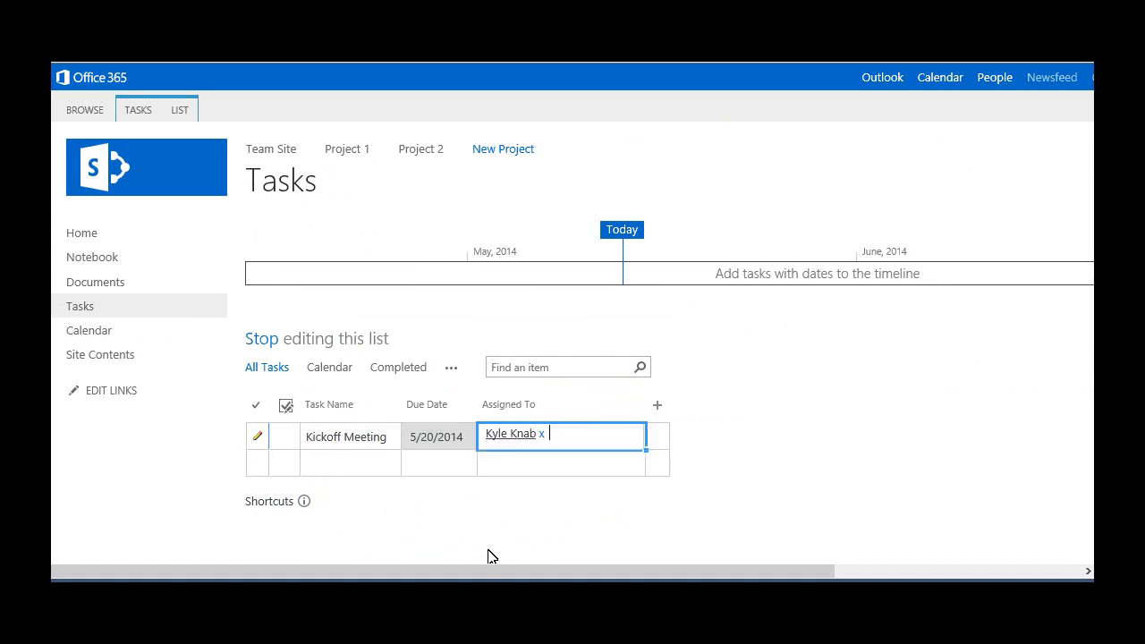
pyautogui.click(342, 466)
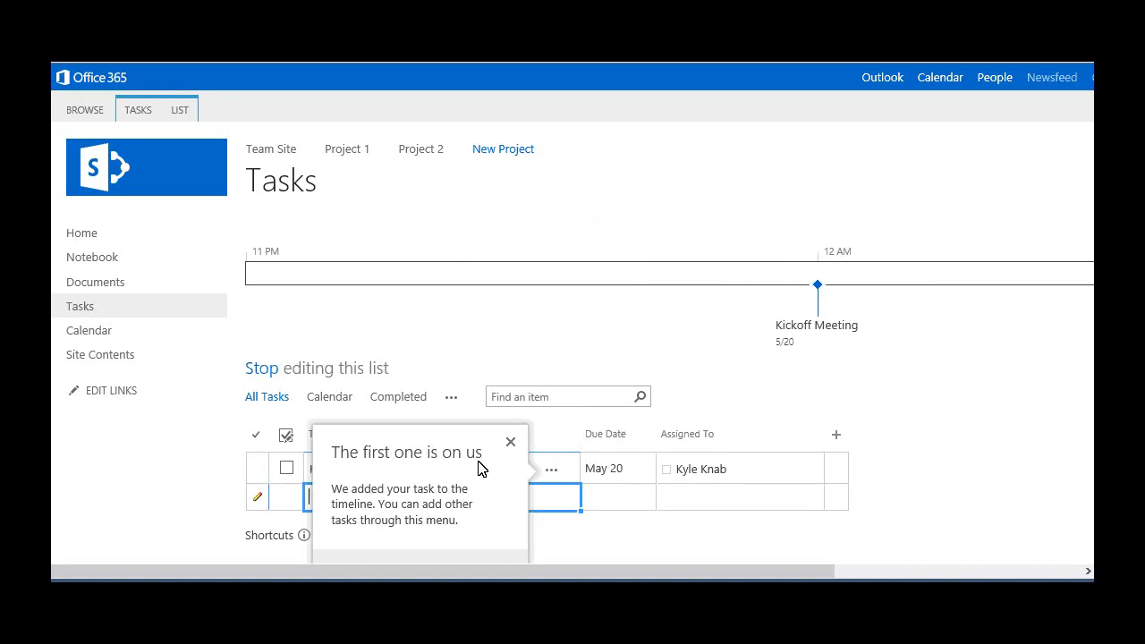
# Add a second task named "Identify Stakeholders" with the due date 5/15/2014 and no assignee
pyautogui.click(345, 495)
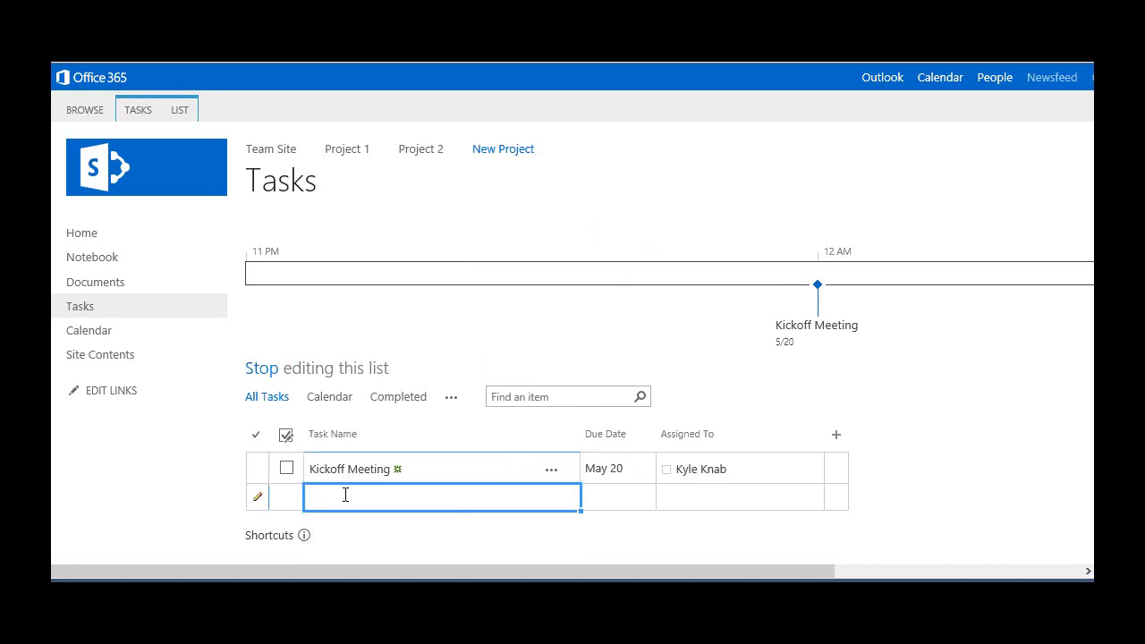
pyautogui.write('identify Stakeholders')
pyautogui.press('Home')
pyautogui.press('Delete')
pyautogui.write('I')
pyautogui.press('Tab')
pyautogui.write('5/15/2014')
pyautogui.press('Tab')
pyautogui.click(468, 534)
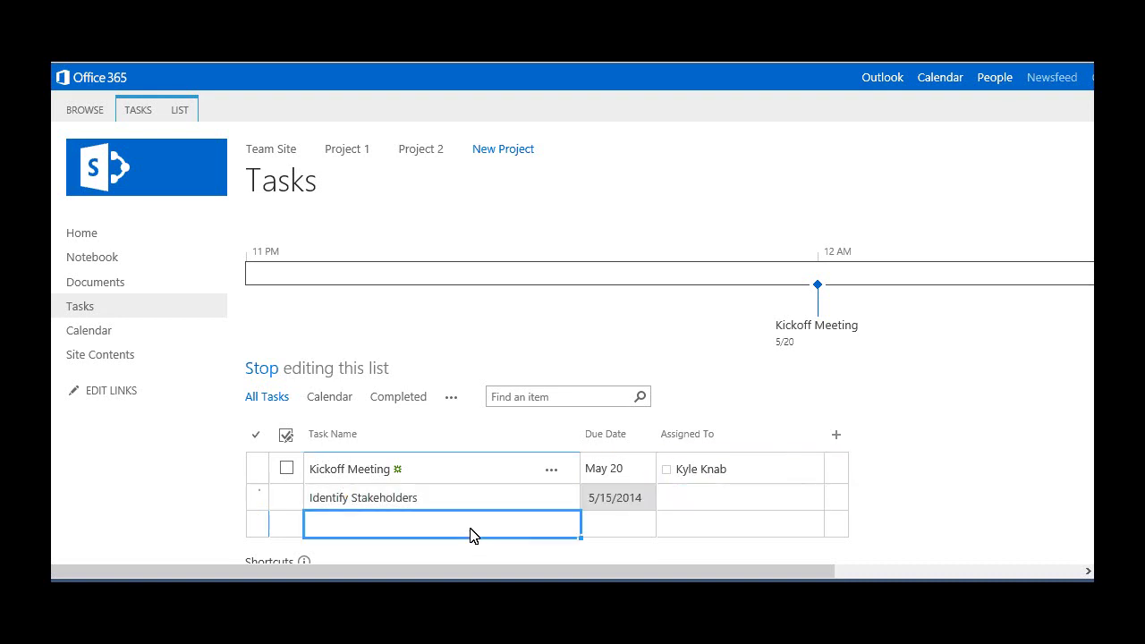
# Stop editing the task list and add the Identify Stakeholders task to the timeline
pyautogui.click(254, 370)
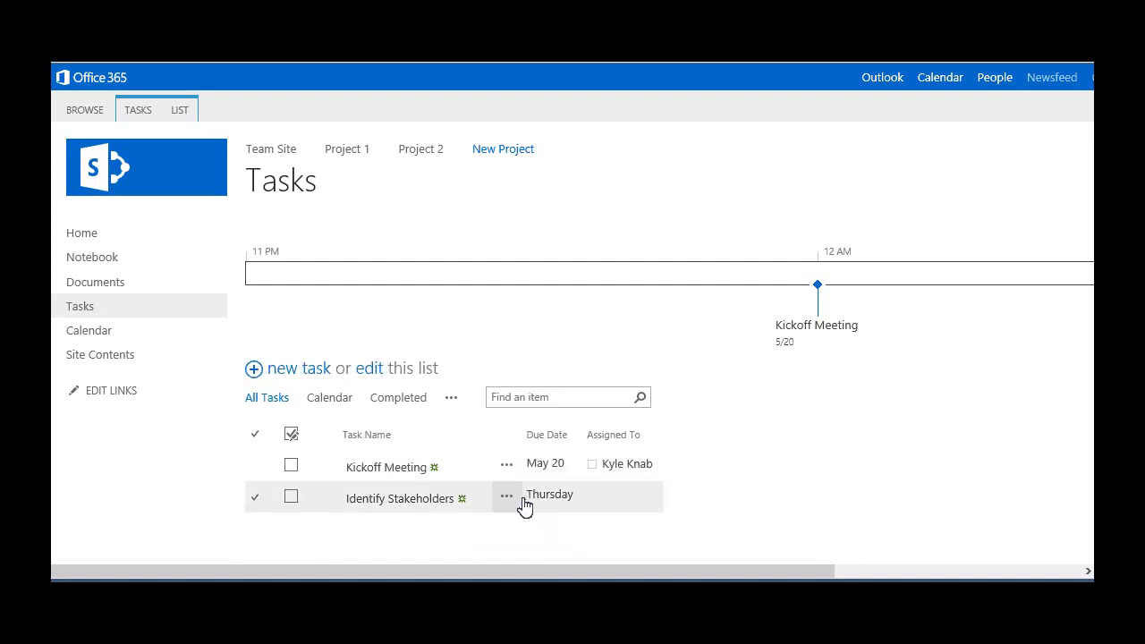
pyautogui.click(506, 499)
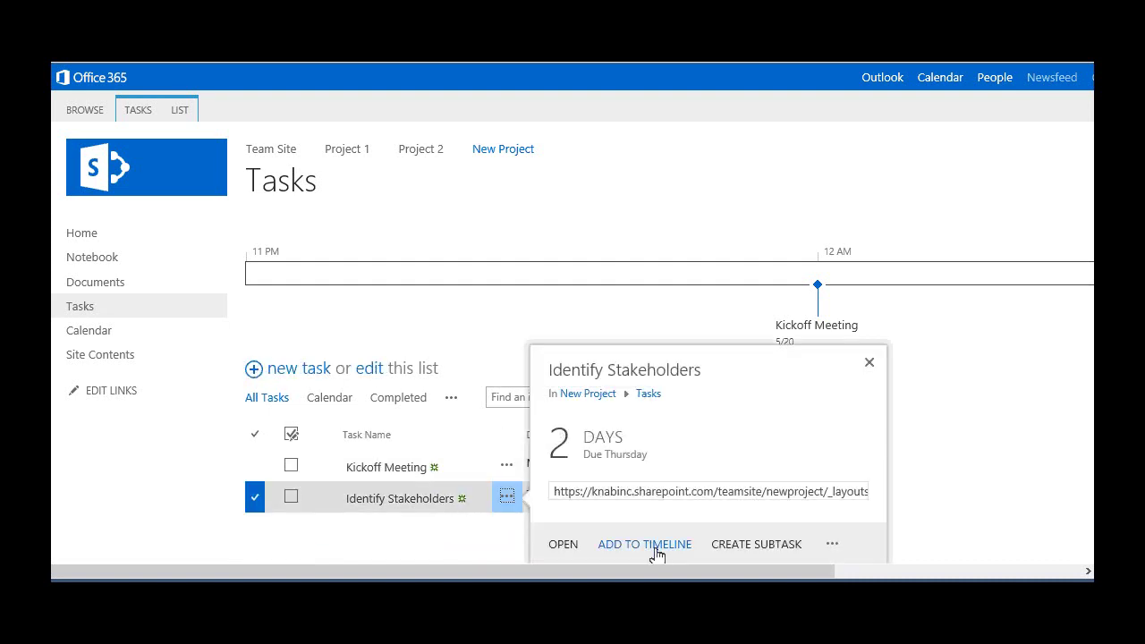
pyautogui.click(655, 547)
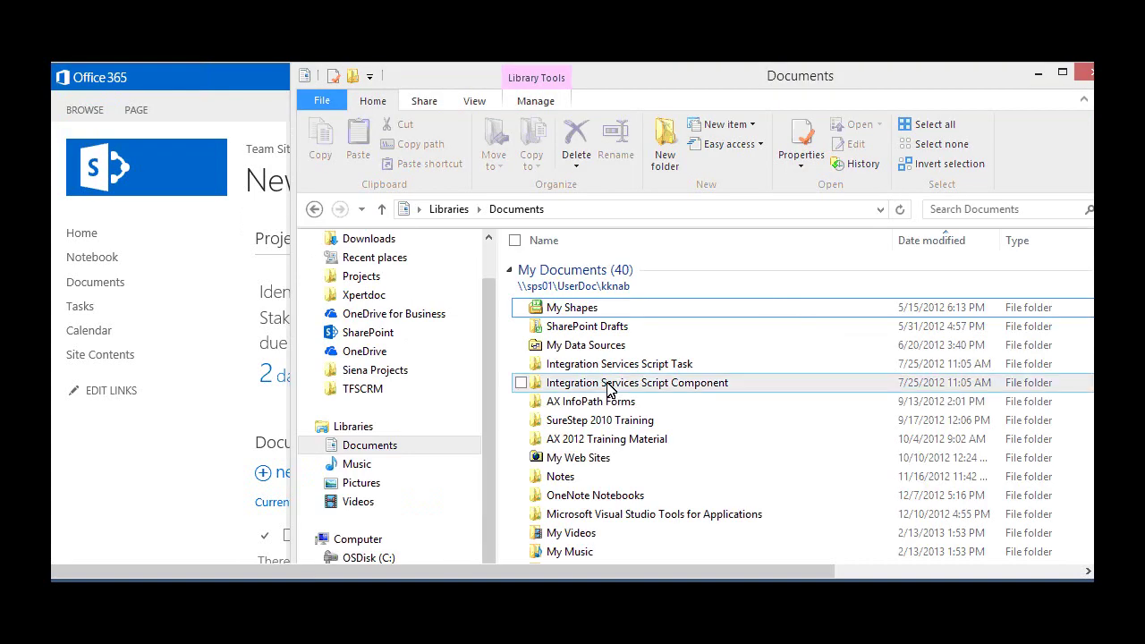
# Upload the file SharePoint_2010_Developer_Platform_Poster_101609 from the local Documents library to the project site's Documents library
pyautogui.click(626, 592)
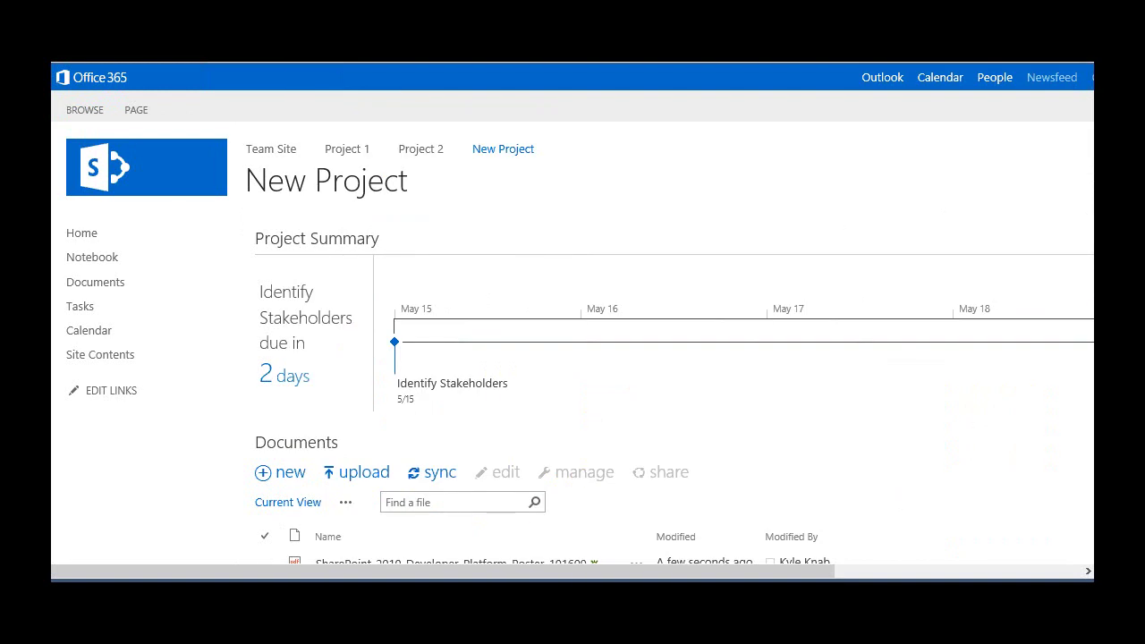
# Check which kinds of new files can be created in the project's Documents library
pyautogui.click(289, 477)
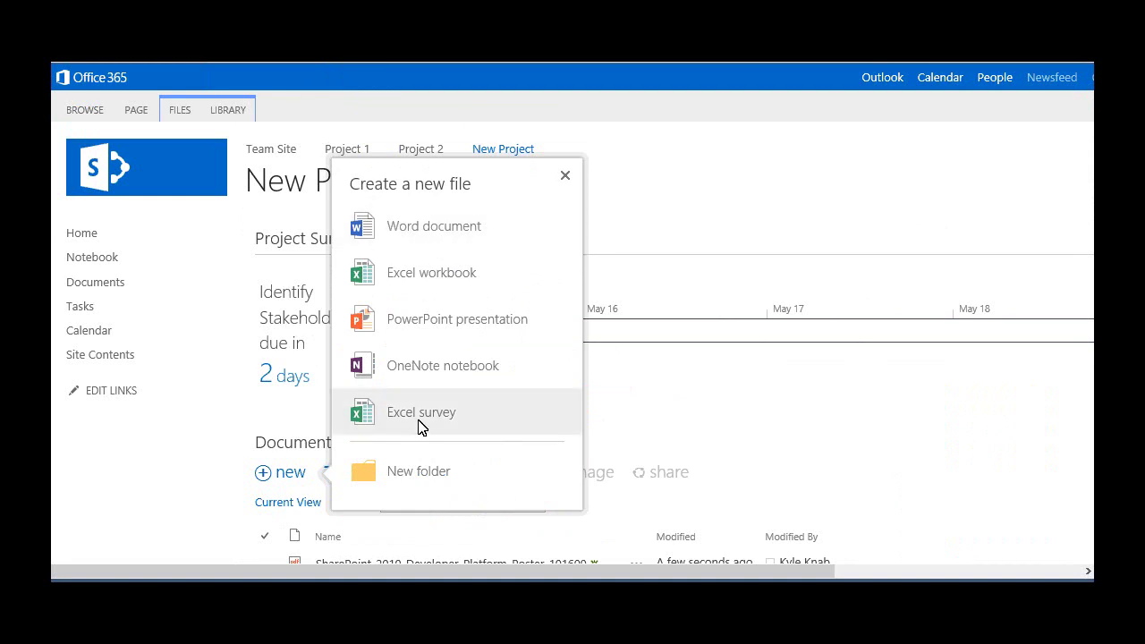
pyautogui.click(404, 475)
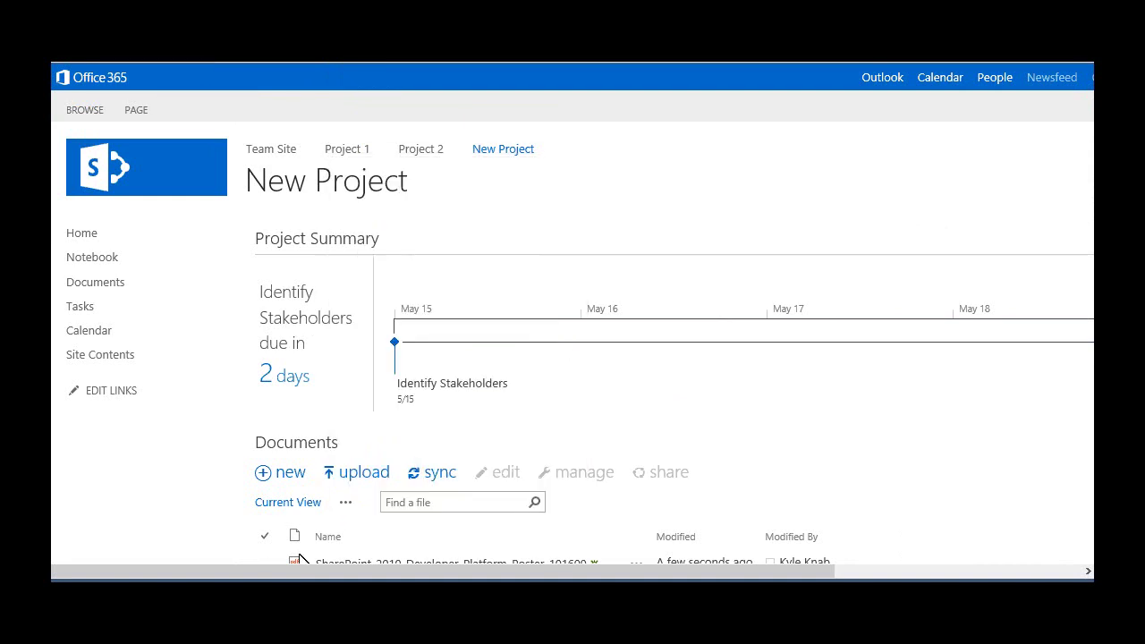
pyautogui.click(427, 476)
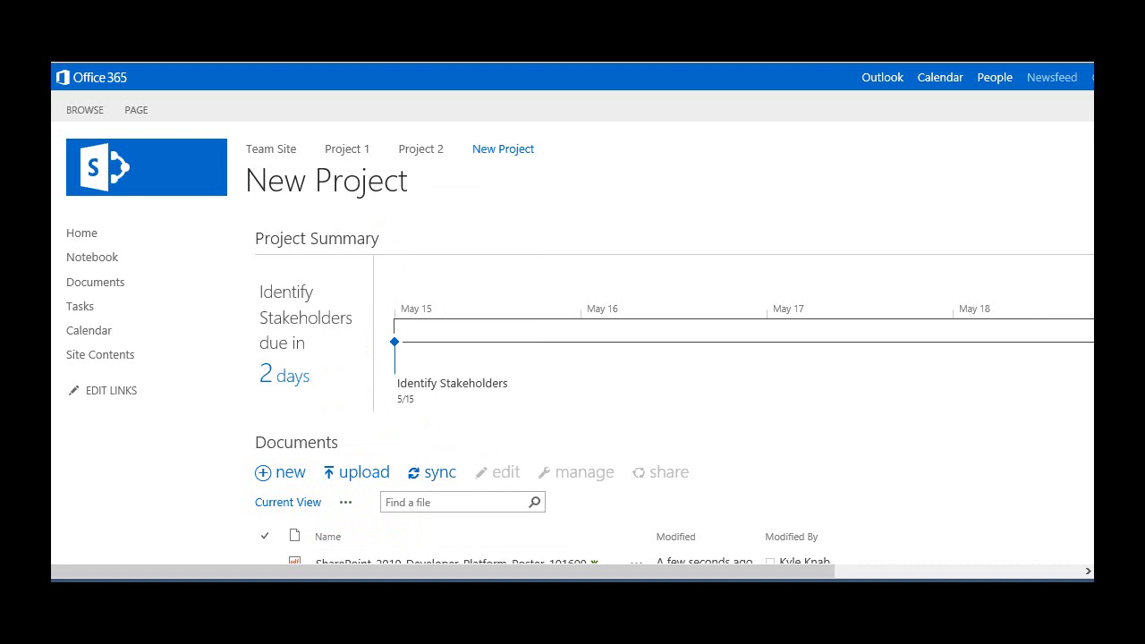
# Post the message "Say something!" to the project site's Newsfeed
pyautogui.scroll(-1, 581, 346)
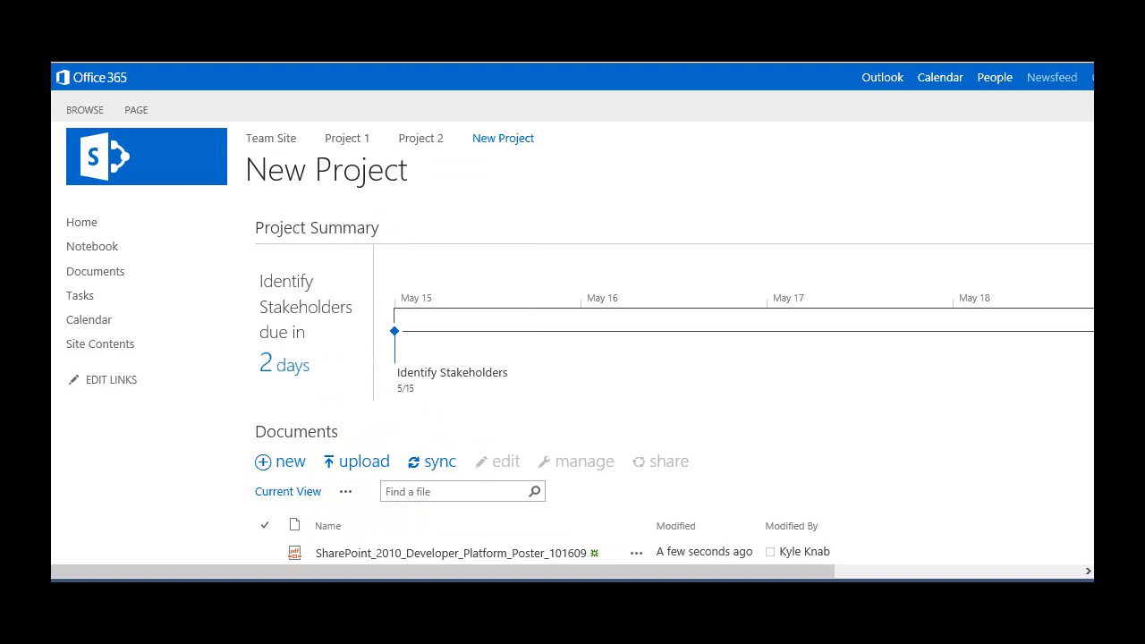
pyautogui.scroll(-3, 573, 322)
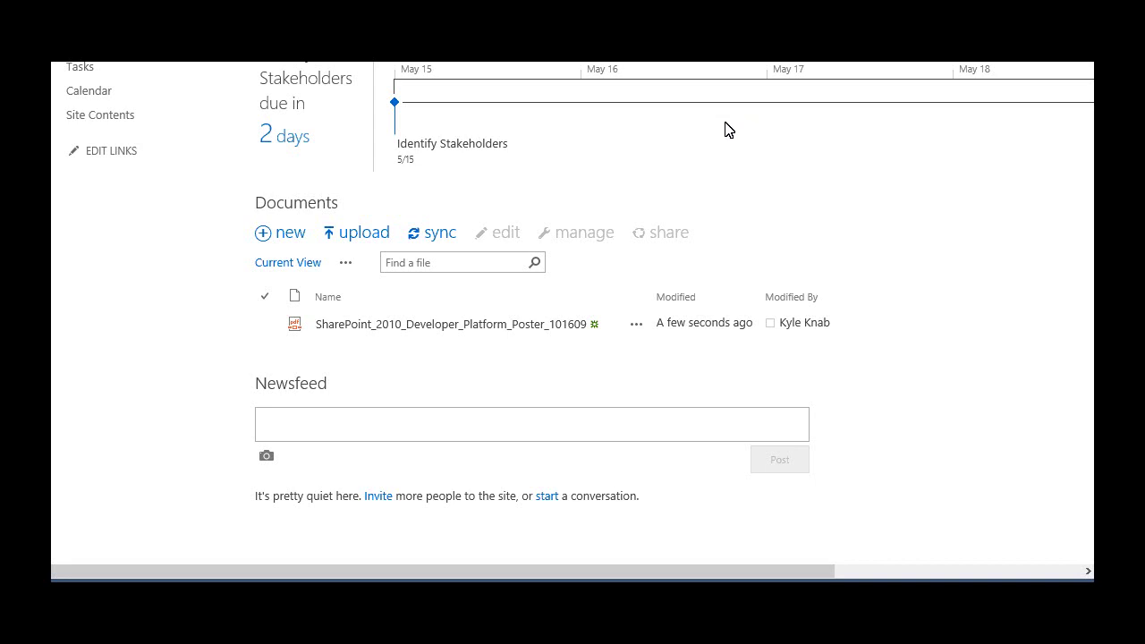
pyautogui.click(283, 417)
pyautogui.write('Say something!')
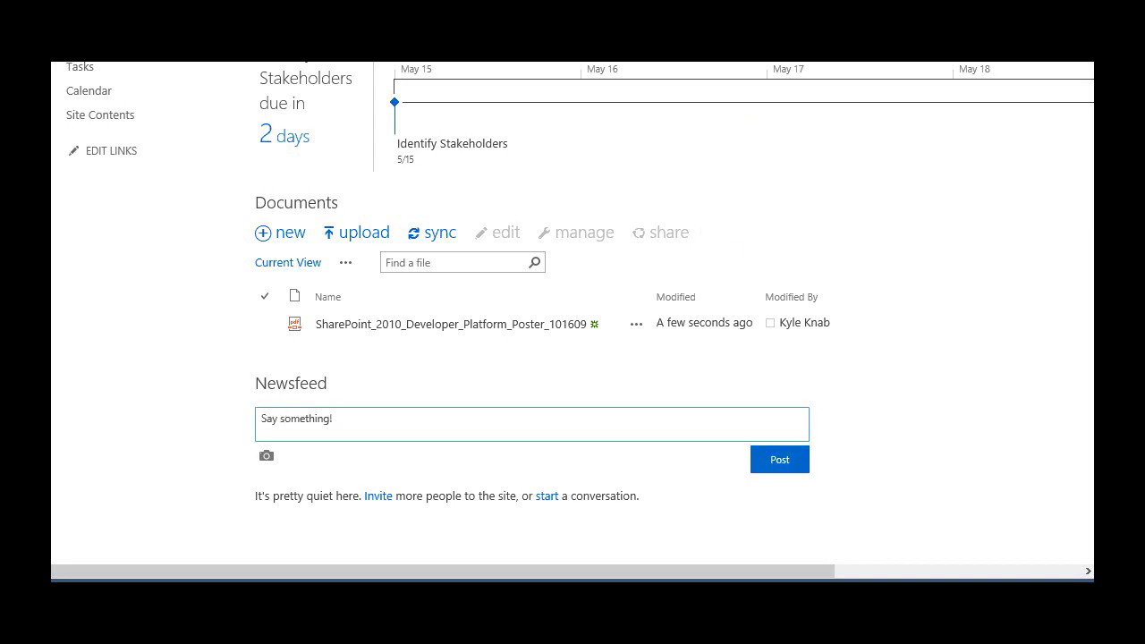
pyautogui.click(778, 460)
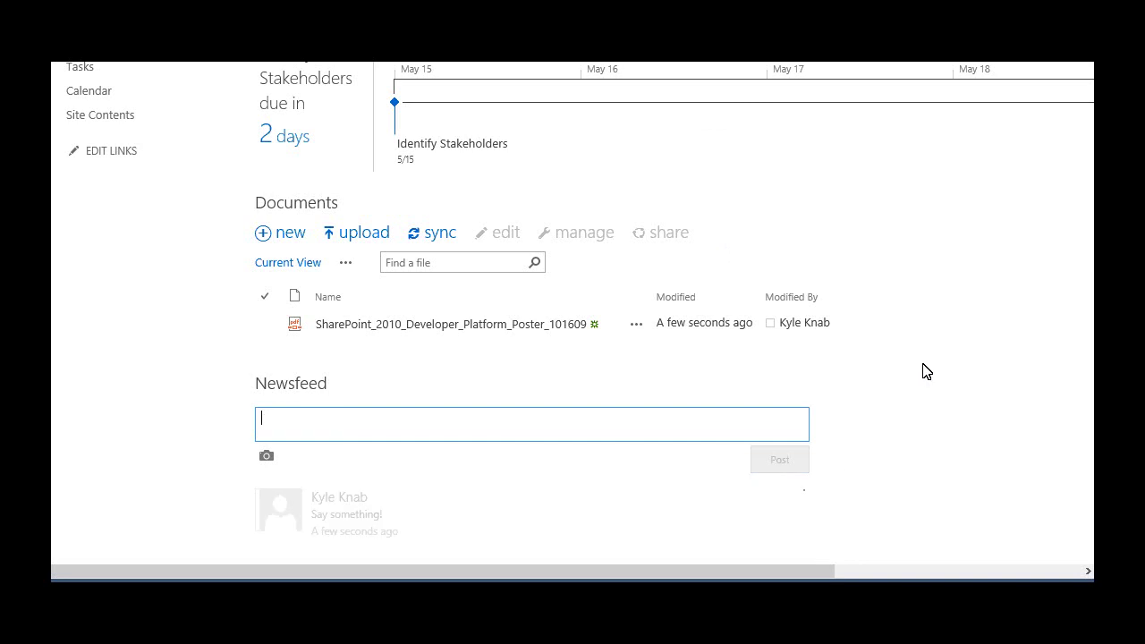
# Reply "i did." to the "Say something!" post in the Newsfeed
pyautogui.scroll(-1, 925, 370)
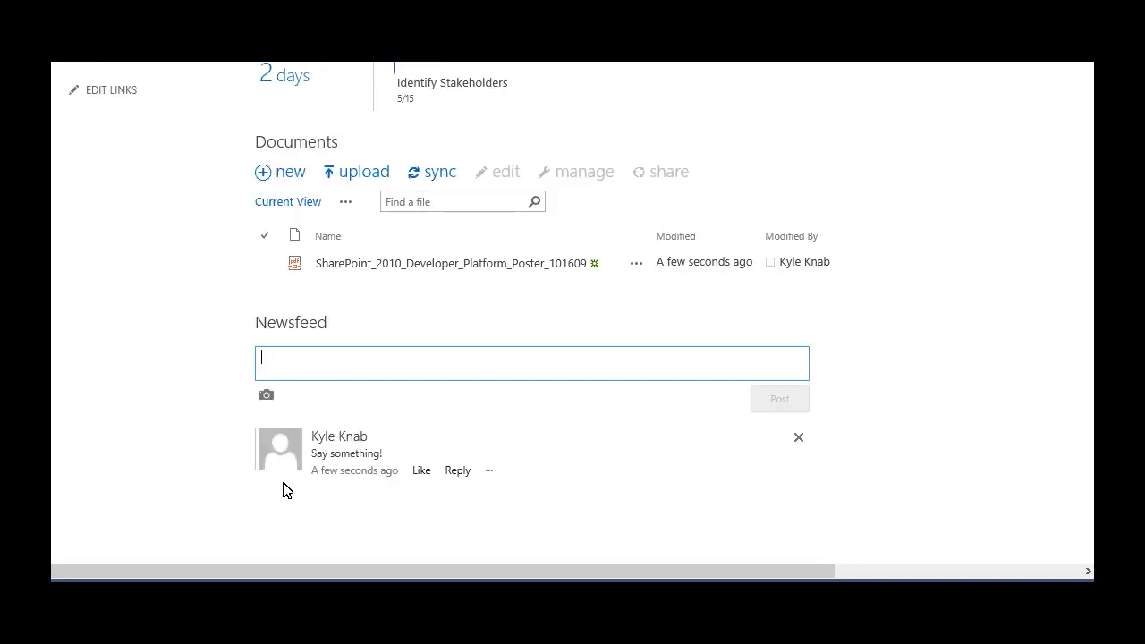
pyautogui.click(464, 474)
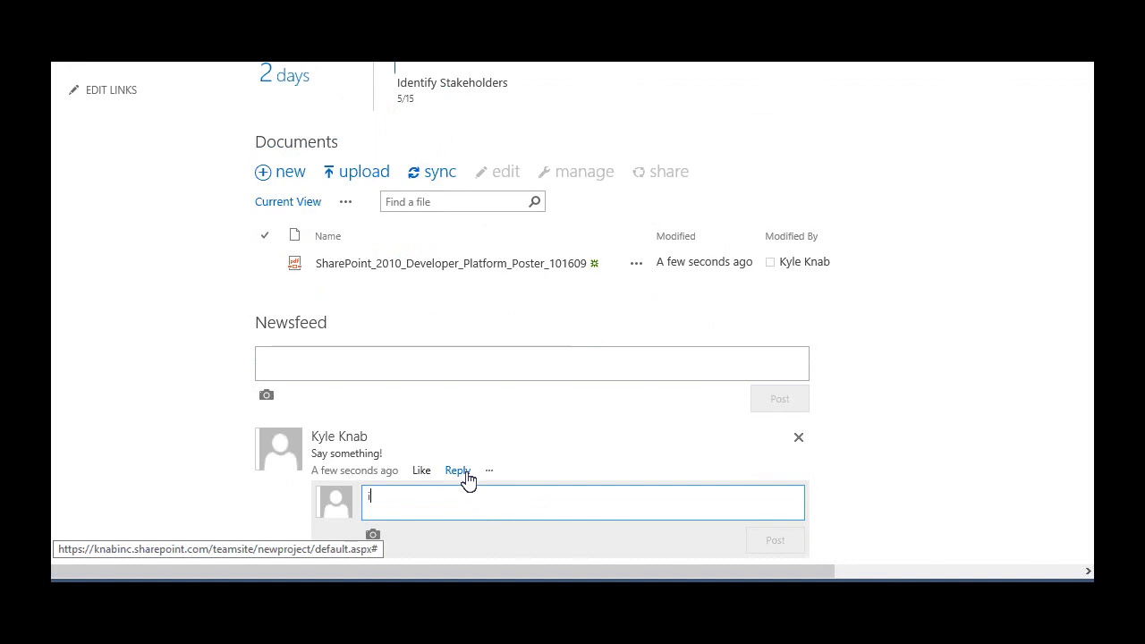
pyautogui.write('i did.')
pyautogui.press('Return')
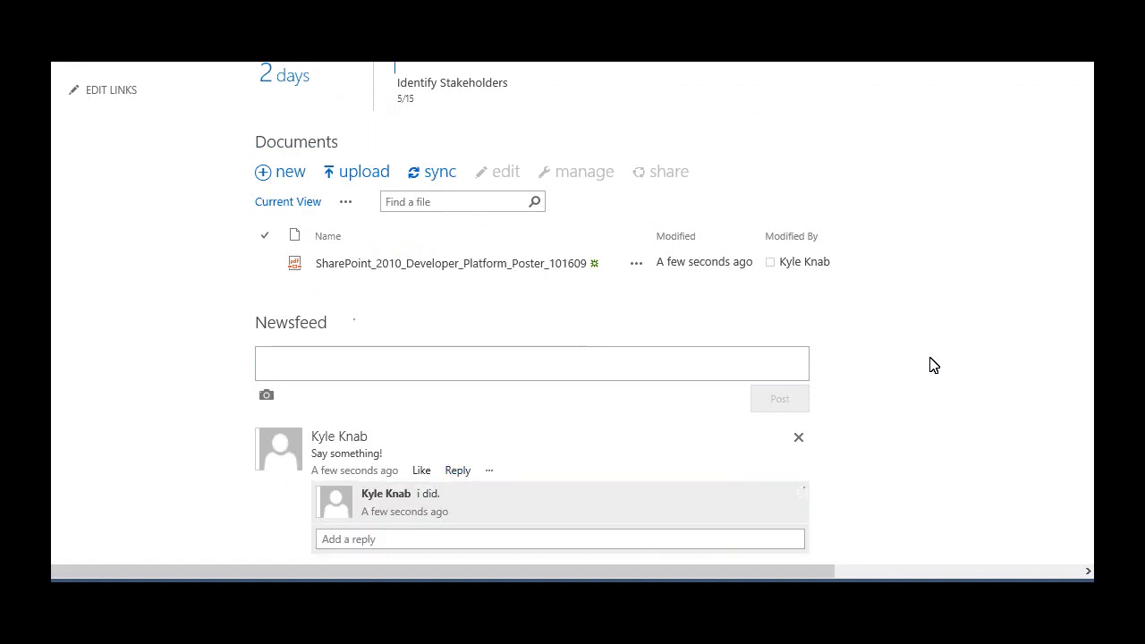
pyautogui.scroll(-1, 928, 364)
pyautogui.click(286, 293)
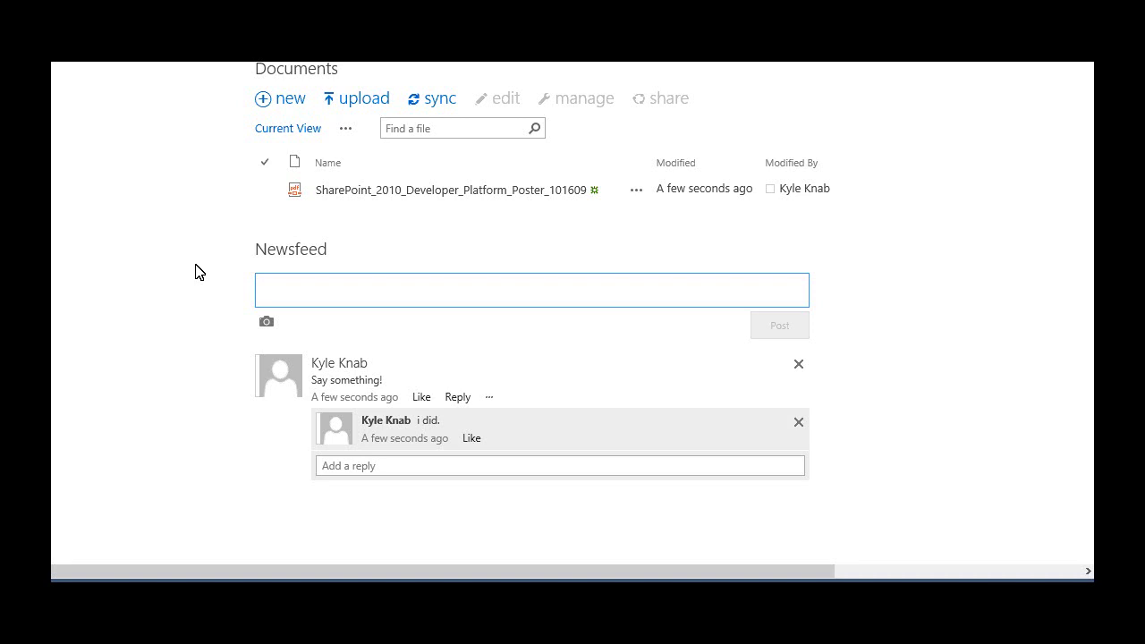
# Open the project's notebook in OneNote Online and title its untitled page "Day one notes (kickoff)"
pyautogui.scroll(2, 200, 271)
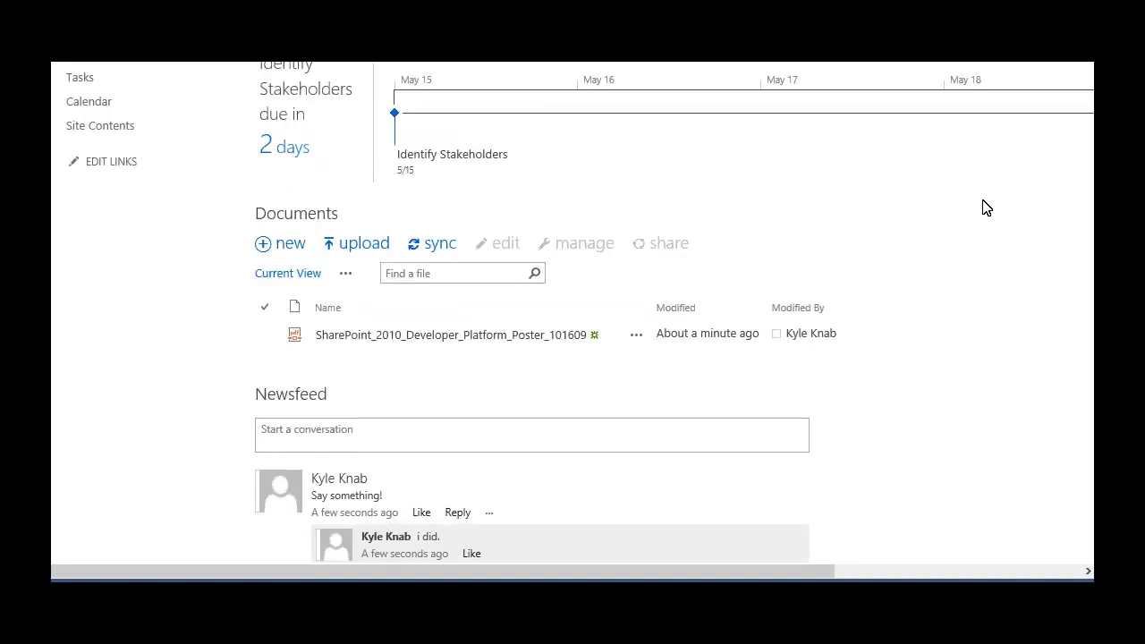
pyautogui.scroll(3, 987, 208)
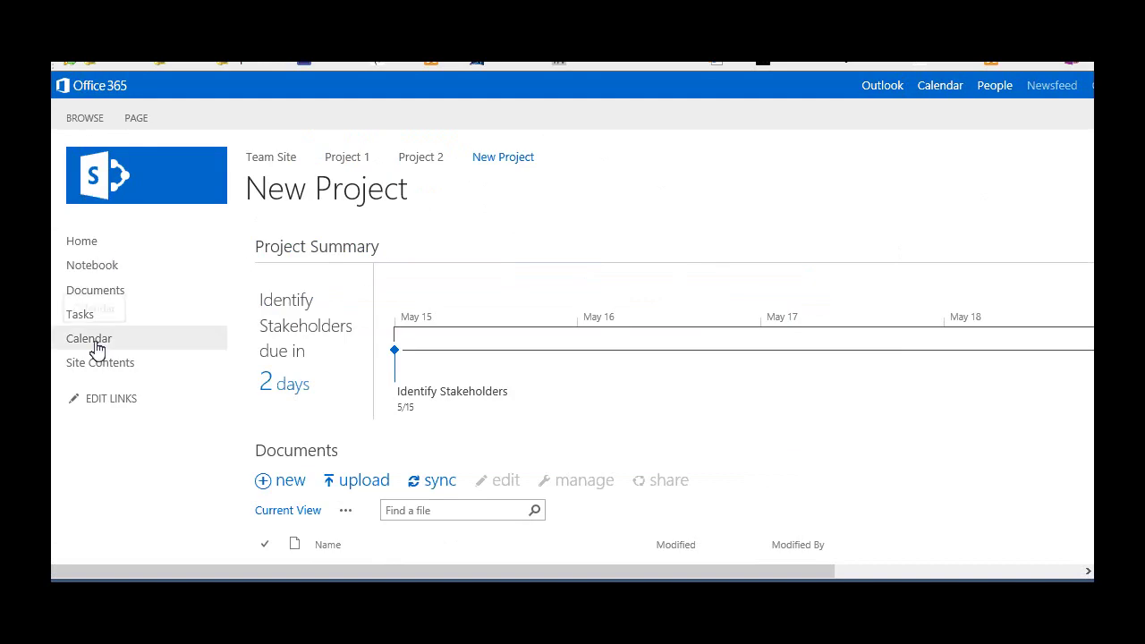
pyautogui.click(93, 265)
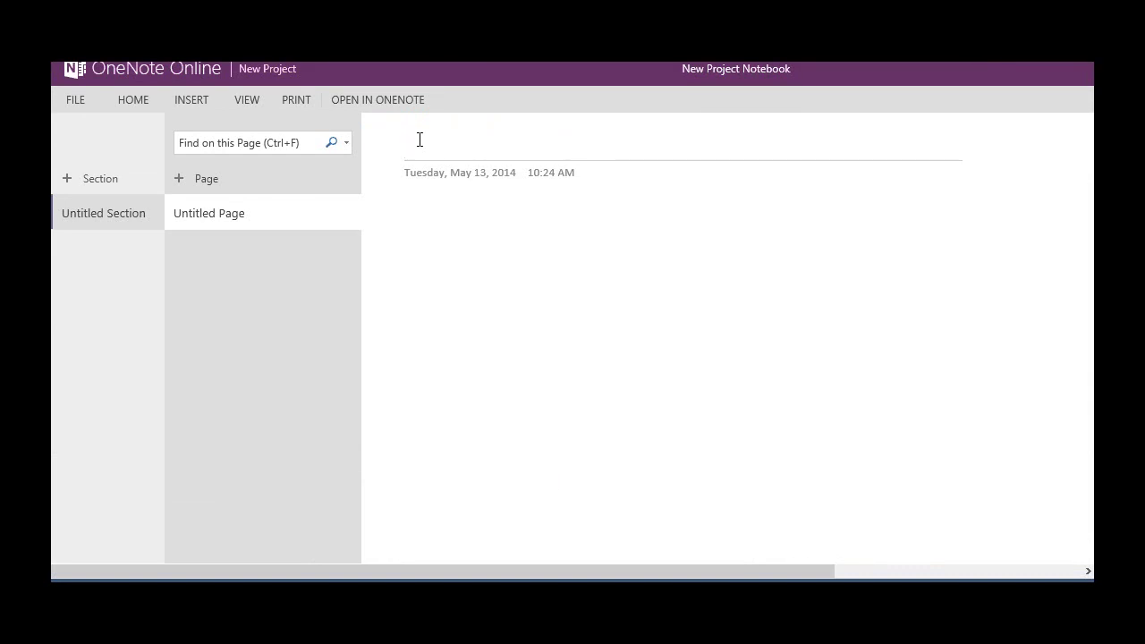
pyautogui.write('Day one notes (kicko')
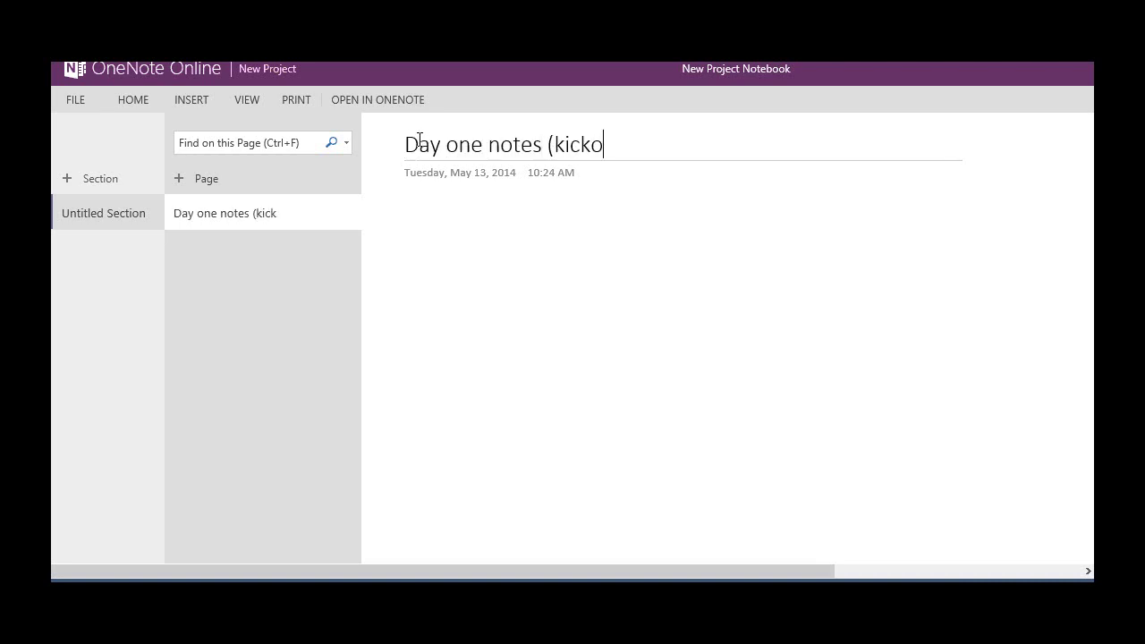
pyautogui.write('ff)')
# Write the note "we really kicked it." in the body of the kickoff notes page
pyautogui.press('Return')
pyautogui.write('he')
pyautogui.press('BackSpace')
pyautogui.press('BackSpace')
pyautogui.write('we really kicked it')
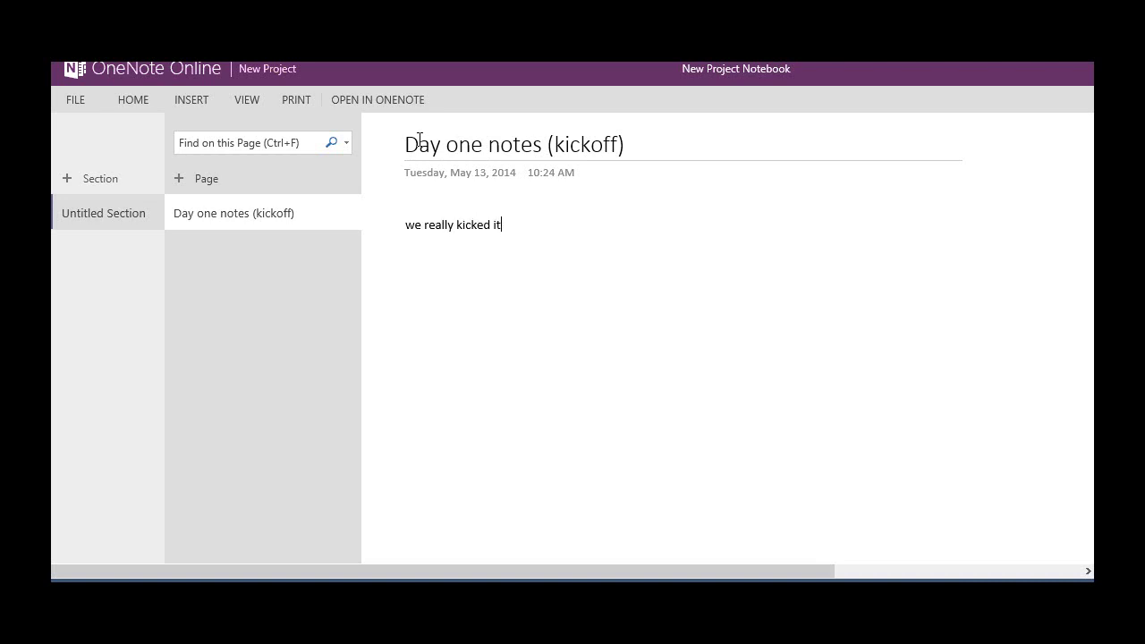
pyautogui.write('.')
# Tag the note line as a checked-off to-do and as important
pyautogui.hotkey('ctrl', '1')
pyautogui.click(383, 225)
pyautogui.hotkey('ctrl', '2')
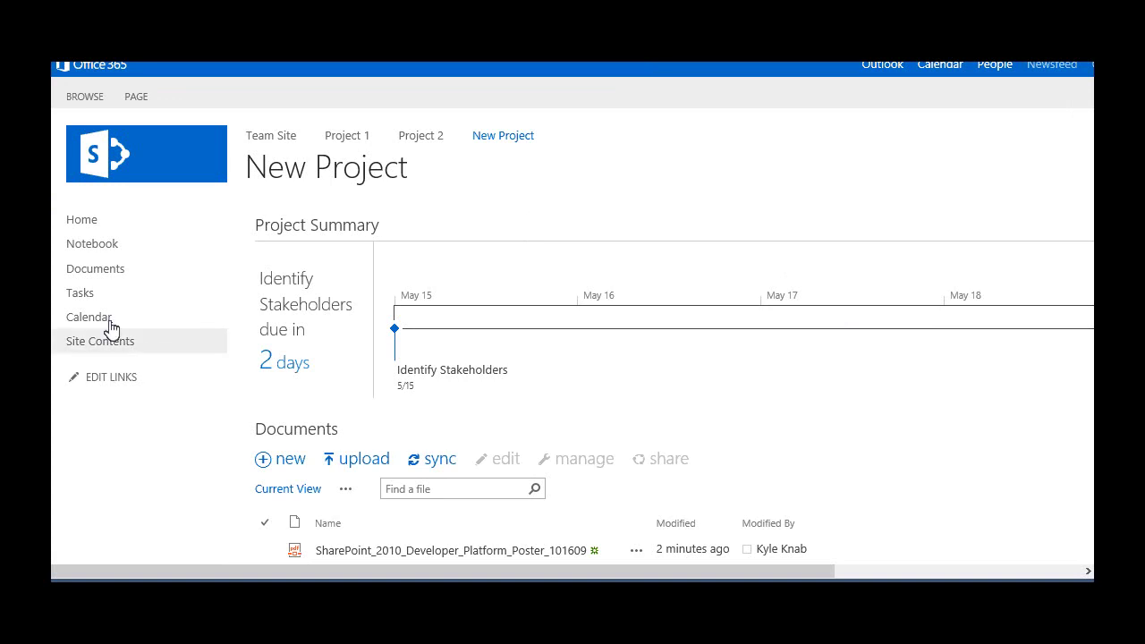
# Open the project's calendar and display its calendar management options
pyautogui.click(107, 322)
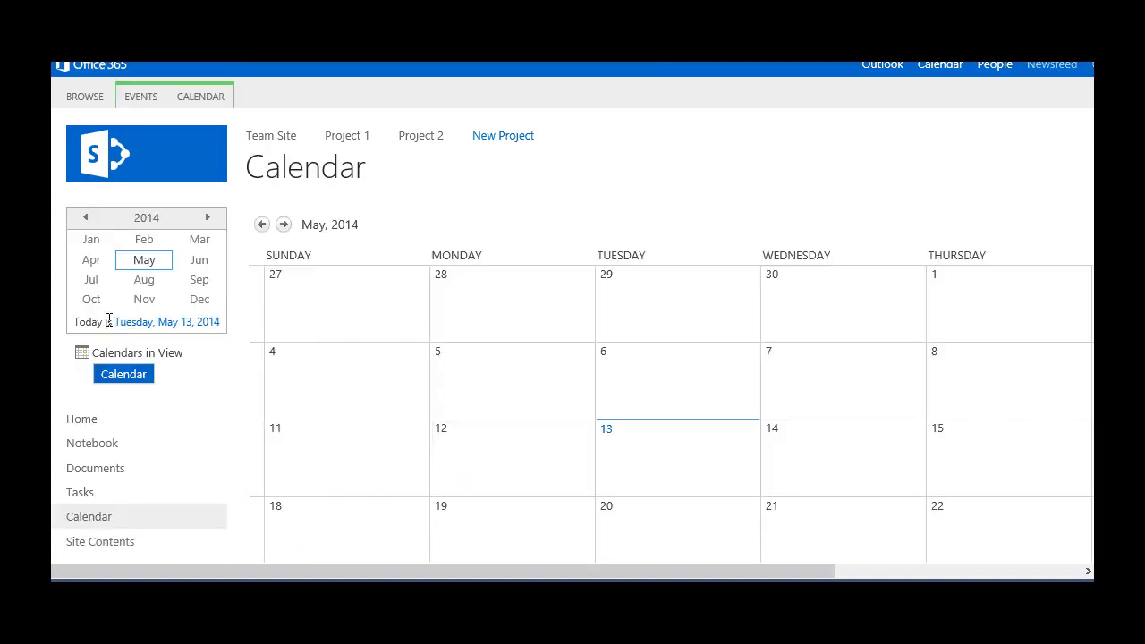
pyautogui.click(188, 95)
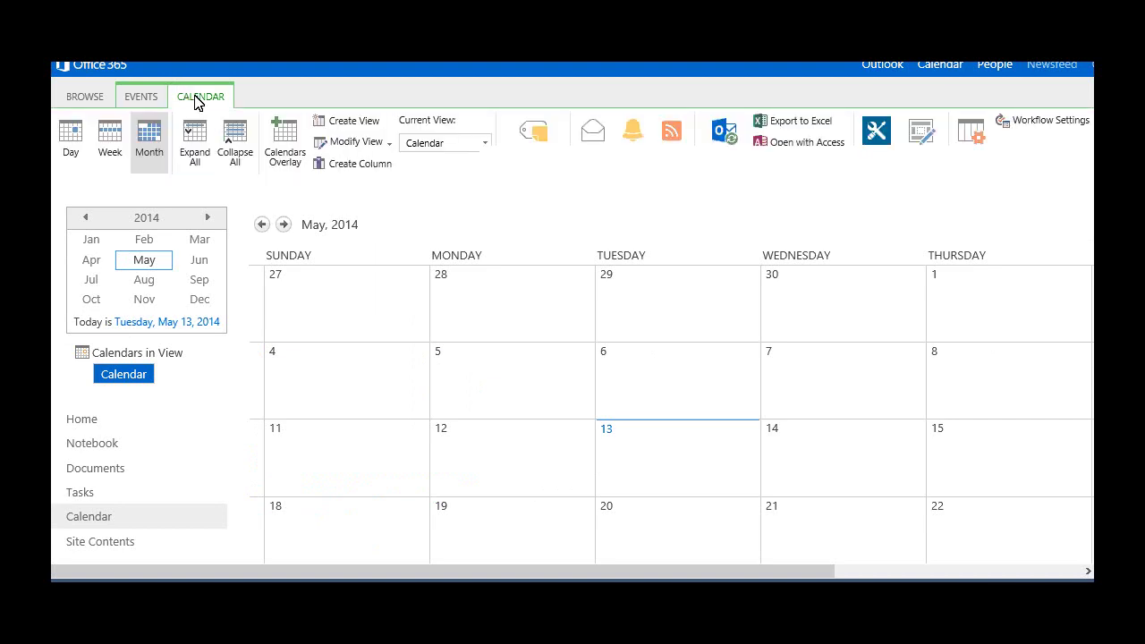
pyautogui.moveTo(475, 283)
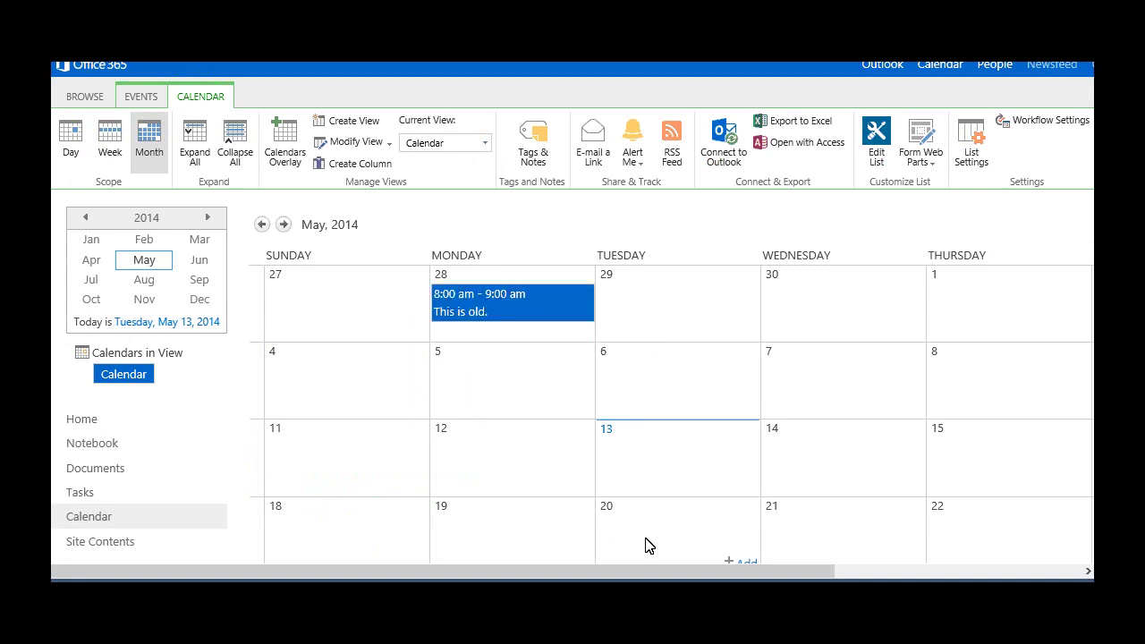
# Add an all-day event titled "Kickoff?" on May 20, 2014 to the project calendar and save it
pyautogui.scroll(-1, 626, 544)
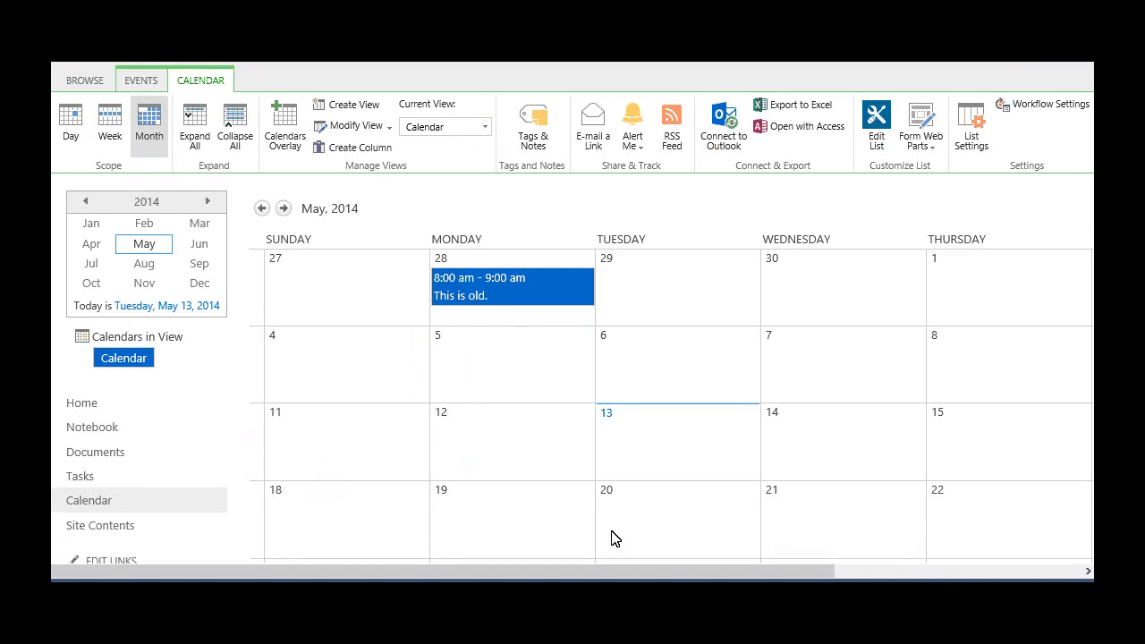
pyautogui.moveTo(650, 511)
pyautogui.click(745, 513)
pyautogui.write('Kick off')
pyautogui.press('BackSpace')
pyautogui.press('BackSpace')
pyautogui.press('BackSpace')
pyautogui.press('BackSpace')
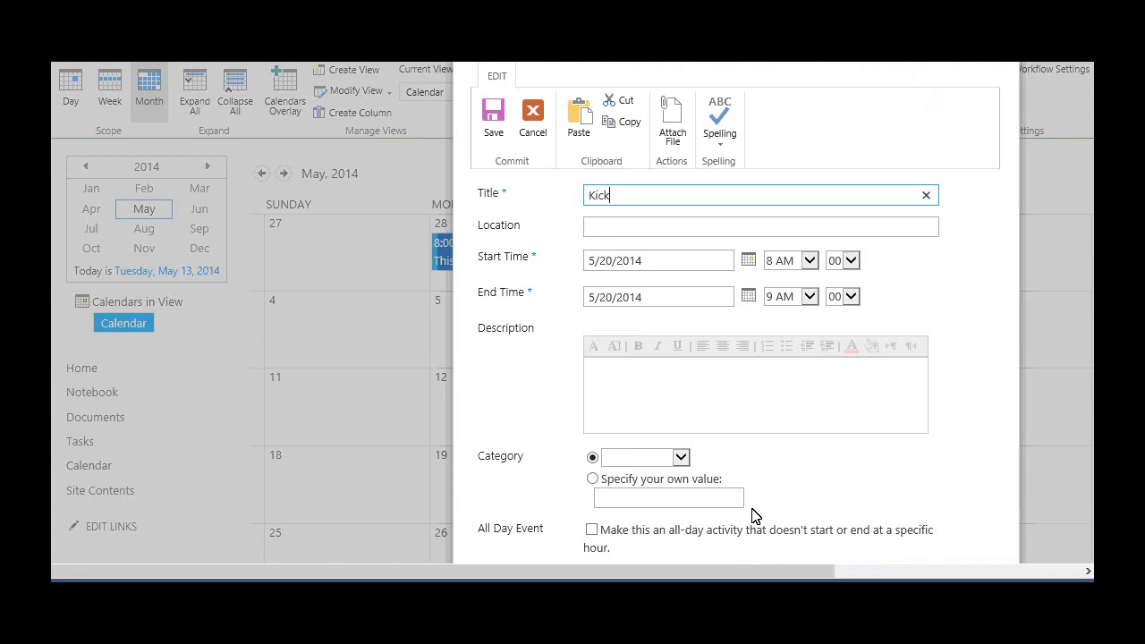
pyautogui.write('off?')
pyautogui.click(591, 530)
pyautogui.scroll(-2, 843, 545)
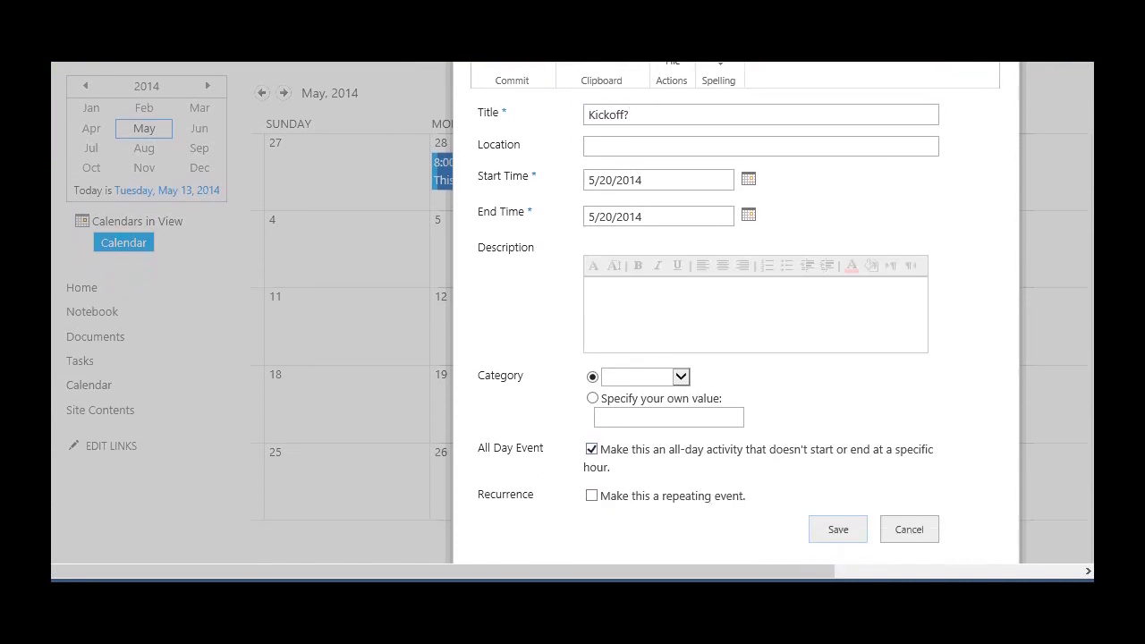
pyautogui.click(838, 530)
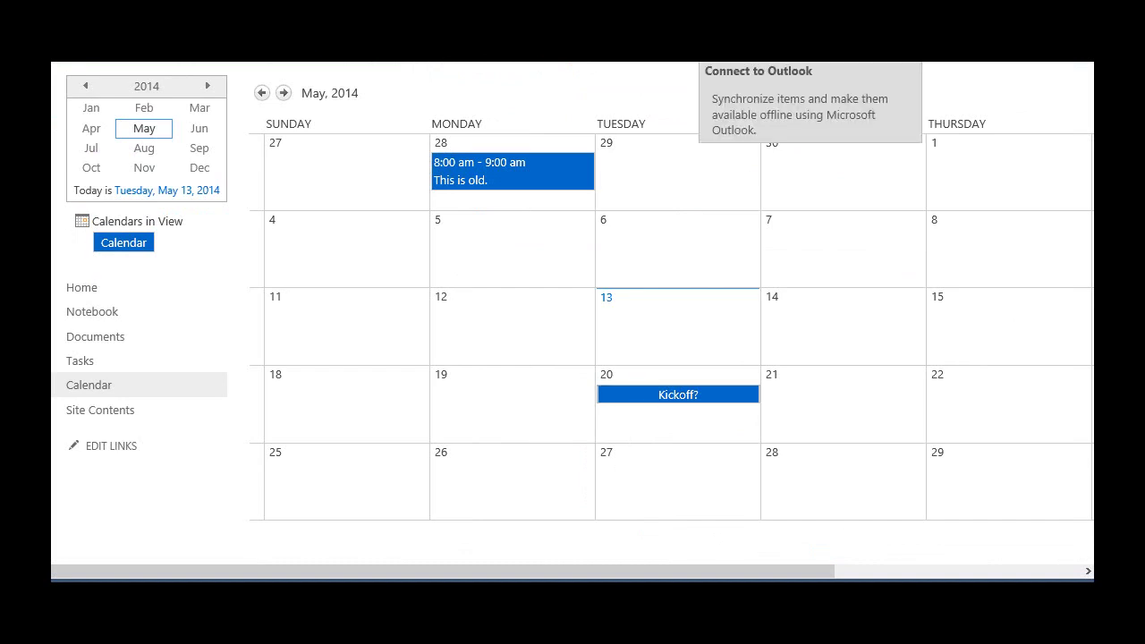
# Open the new-calendar form in the project calendar's overlay settings and examine the SharePoint and Exchange calendar types
pyautogui.scroll(1, 720, 120)
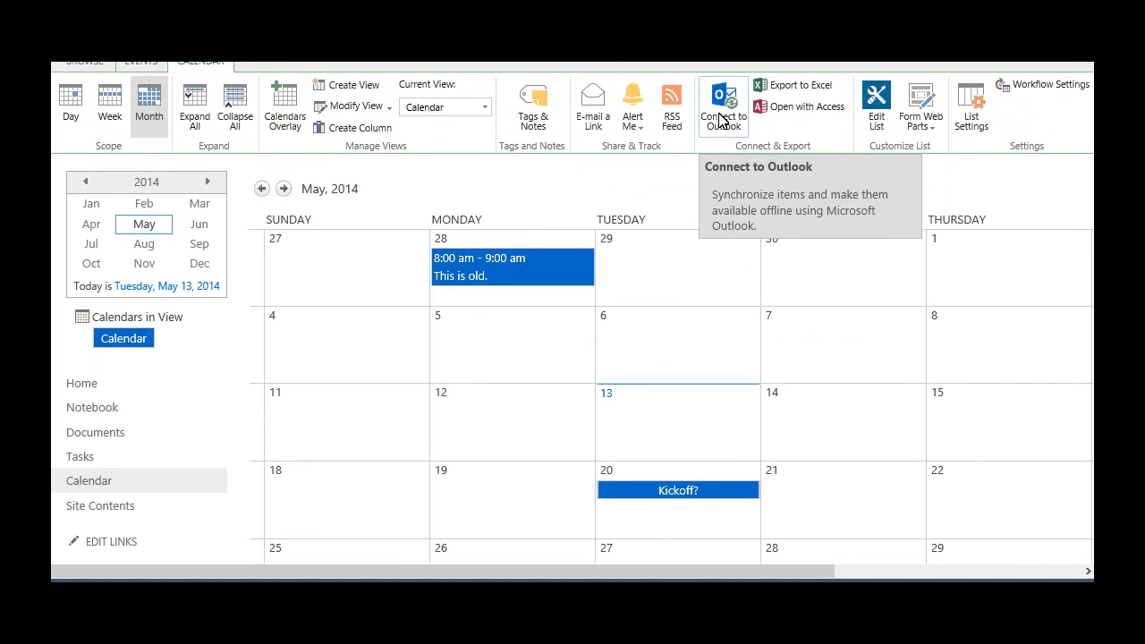
pyautogui.click(285, 123)
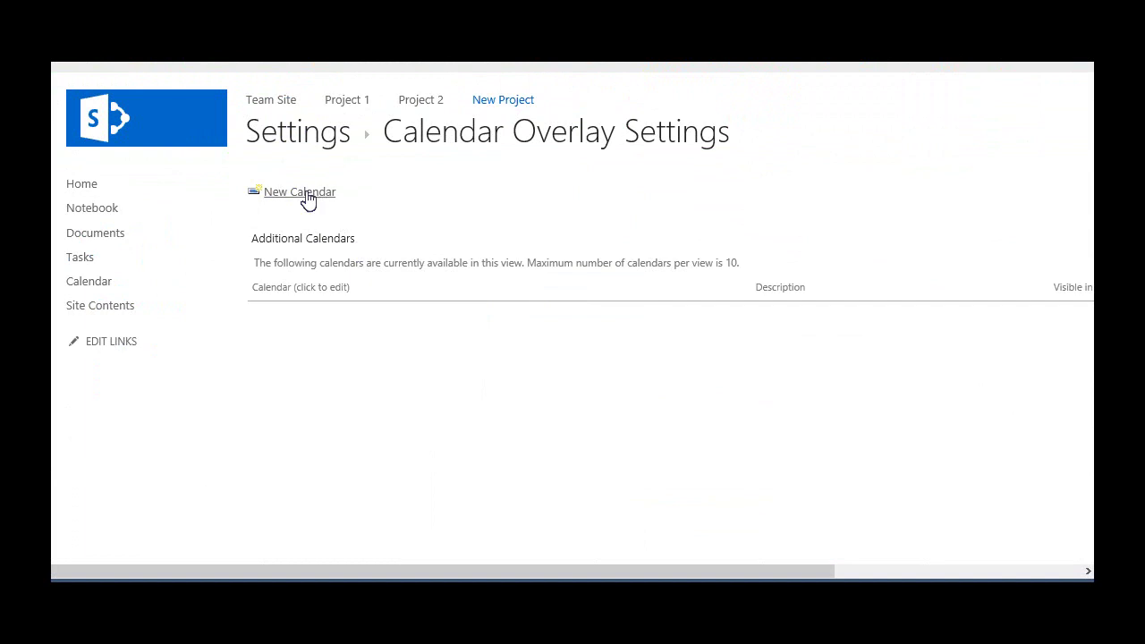
pyautogui.click(307, 200)
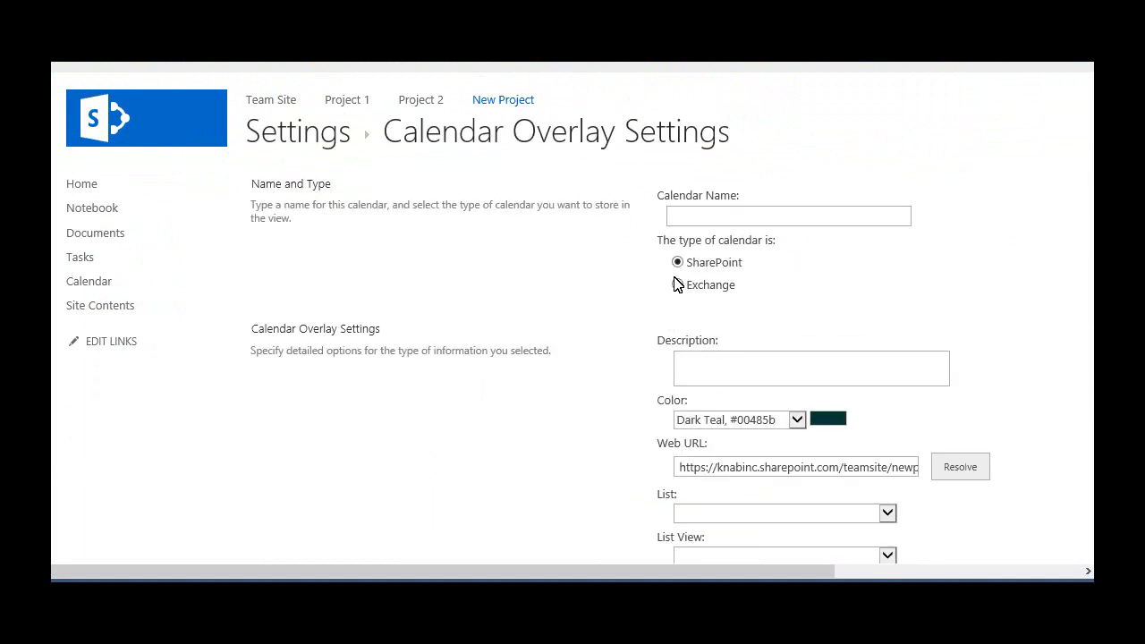
pyautogui.moveTo(677, 285); pyautogui.dragTo(677, 288)
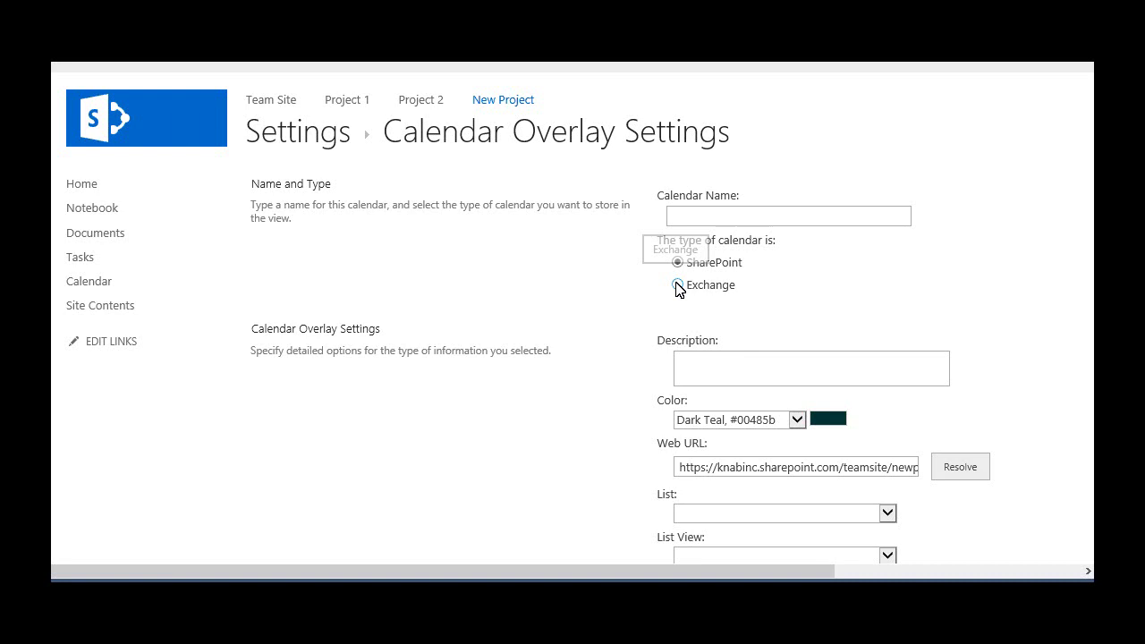